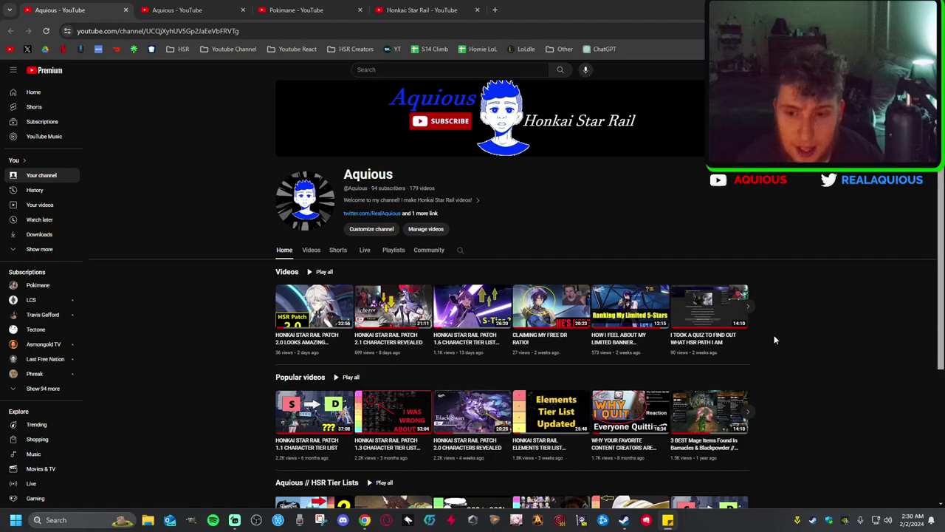
Open the Aquious channel's Videos tab to list all its uploads
click(311, 250)
scroll(369, 392, down, 8)
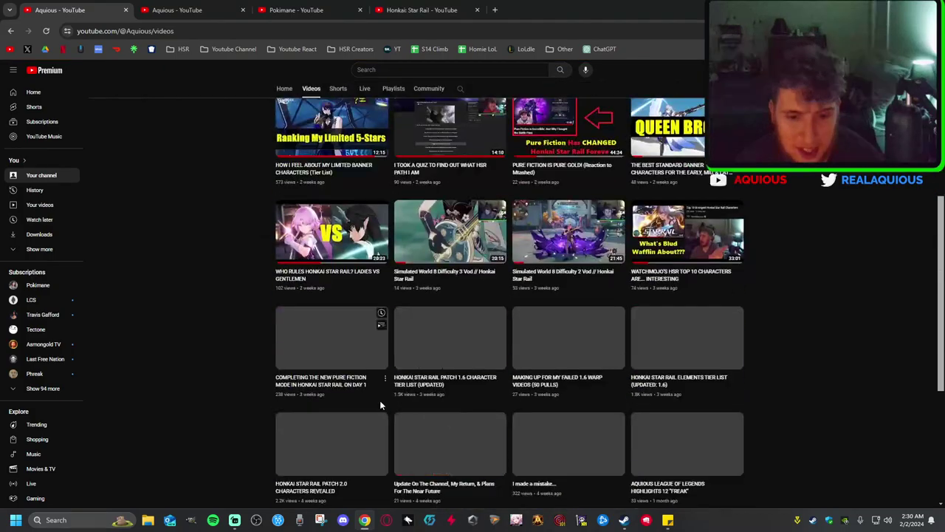
scroll(380, 404, down, 2)
scroll(380, 405, down, 5)
scroll(384, 417, down, 5)
scroll(388, 428, down, 5)
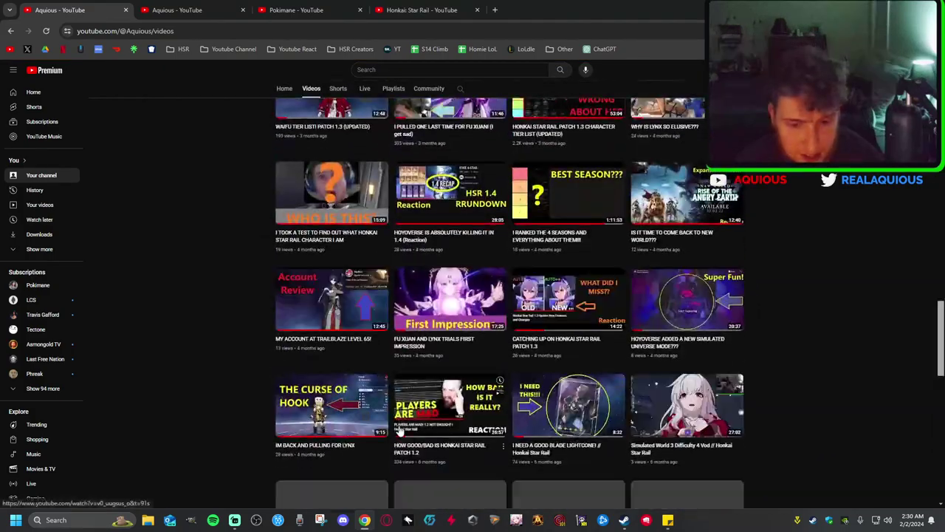
scroll(395, 430, down, 5)
scroll(395, 424, down, 5)
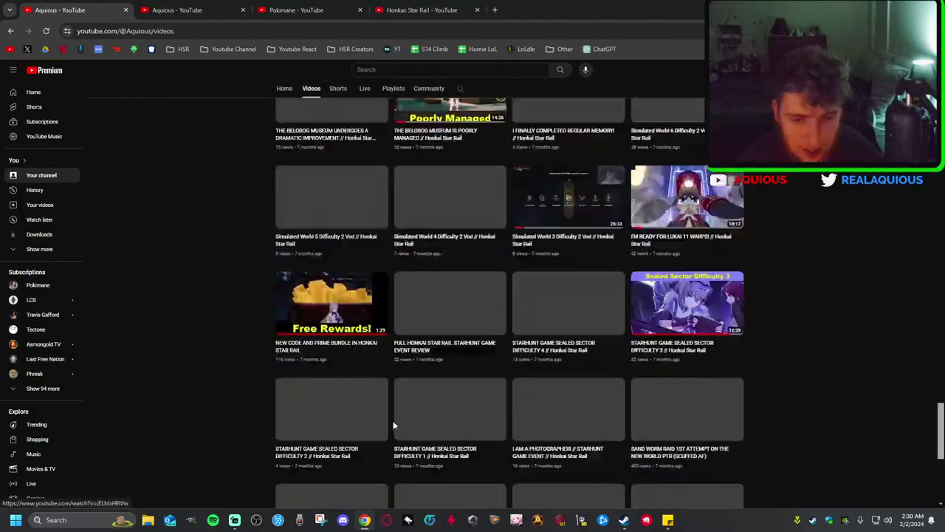
scroll(392, 421, down, 5)
scroll(389, 418, down, 3)
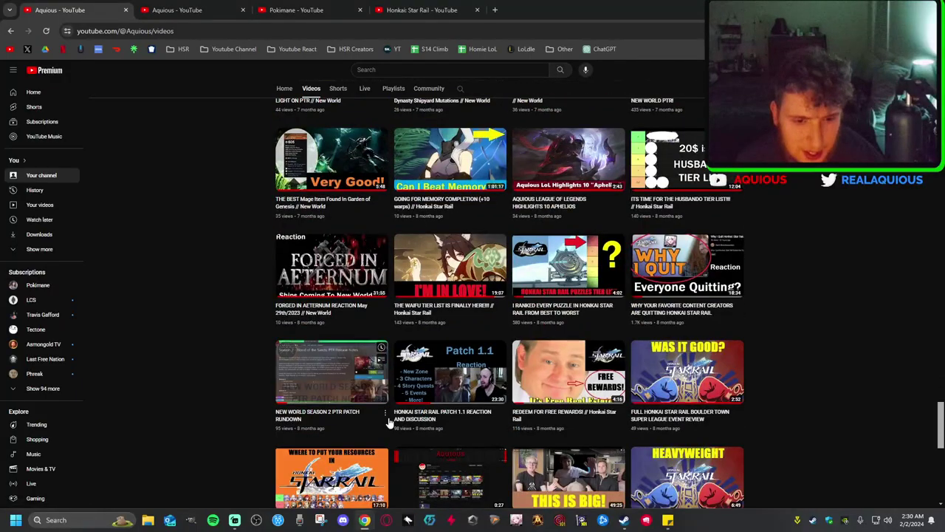
scroll(389, 421, down, 4)
scroll(389, 419, down, 3)
scroll(389, 420, down, 1)
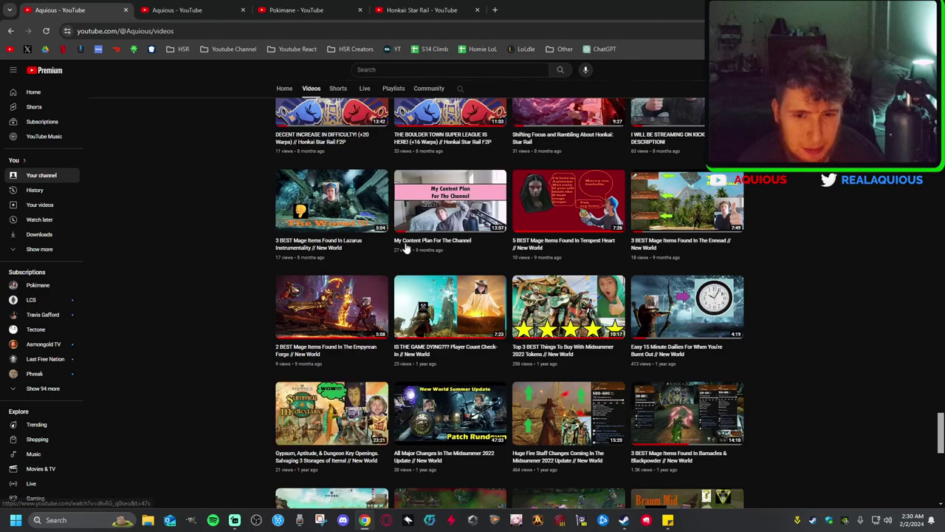
mouse_move(331, 306)
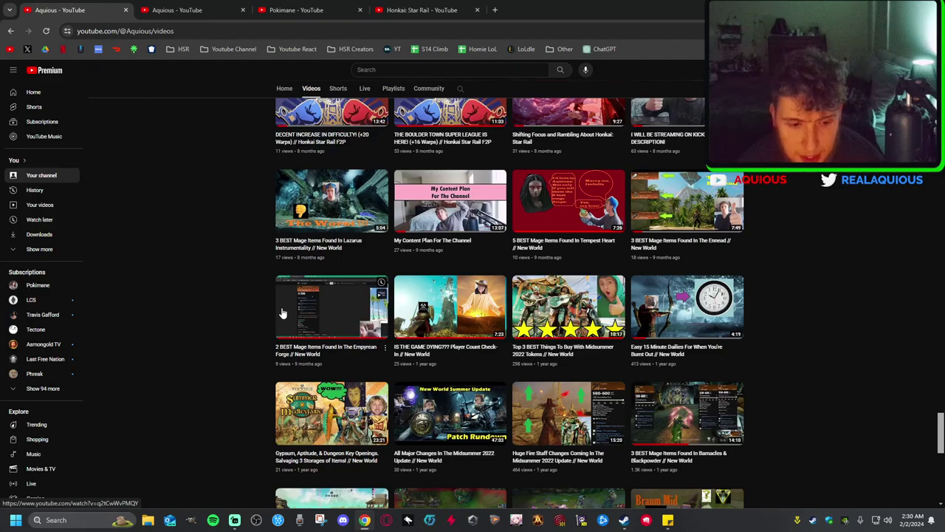
scroll(282, 313, down, 1)
scroll(282, 313, down, 1)
scroll(282, 313, down, 1)
scroll(282, 313, down, 1)
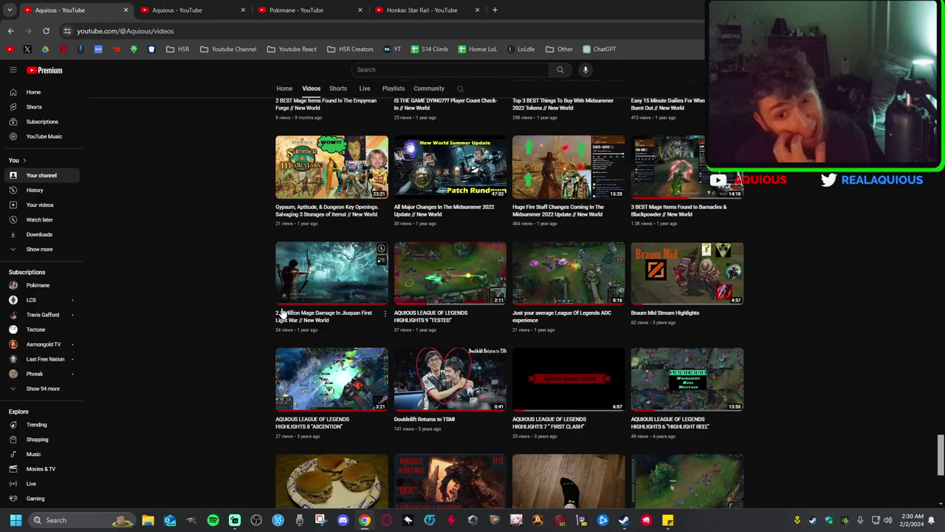
mouse_move(450, 414)
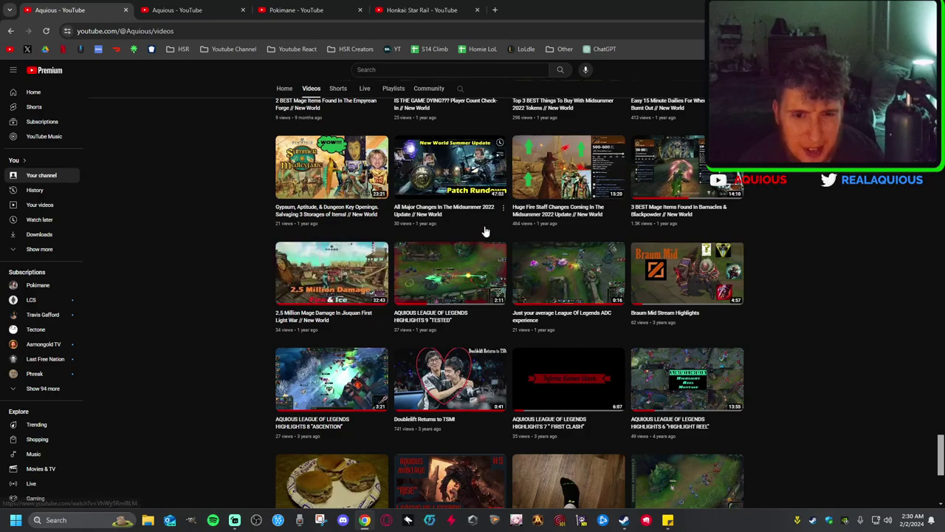
scroll(485, 231, up, 1)
scroll(465, 344, up, 1)
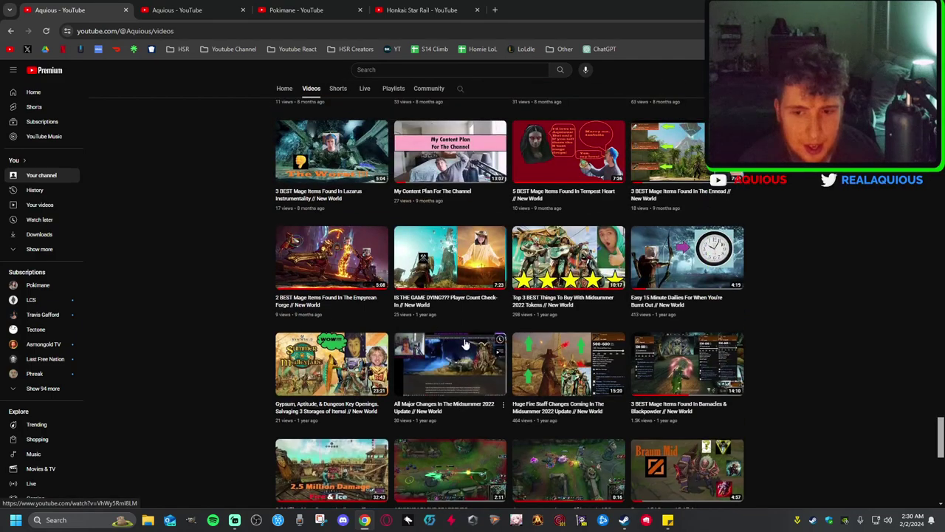
scroll(465, 345, up, 1)
scroll(469, 351, up, 1)
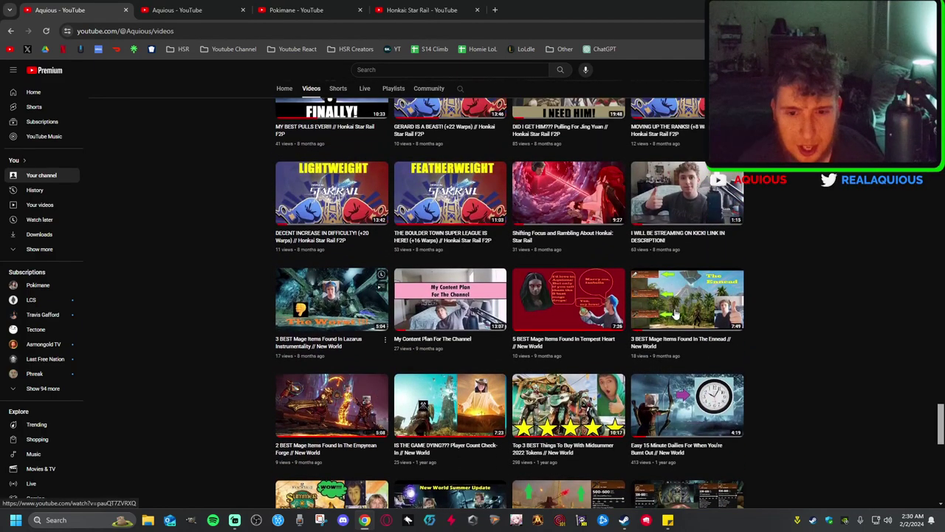
scroll(675, 314, up, 1)
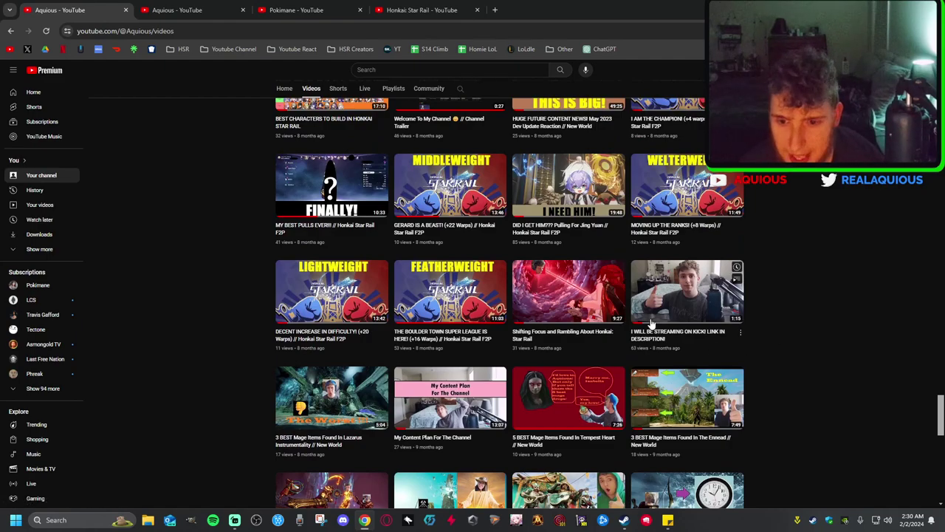
mouse_move(568, 194)
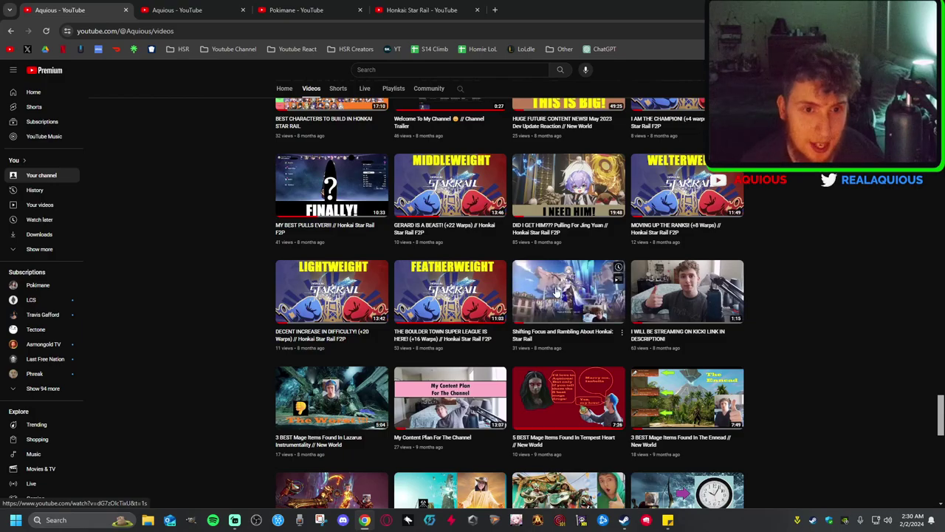
scroll(557, 292, up, 3)
scroll(546, 332, up, 5)
scroll(535, 384, up, 5)
scroll(523, 438, up, 1)
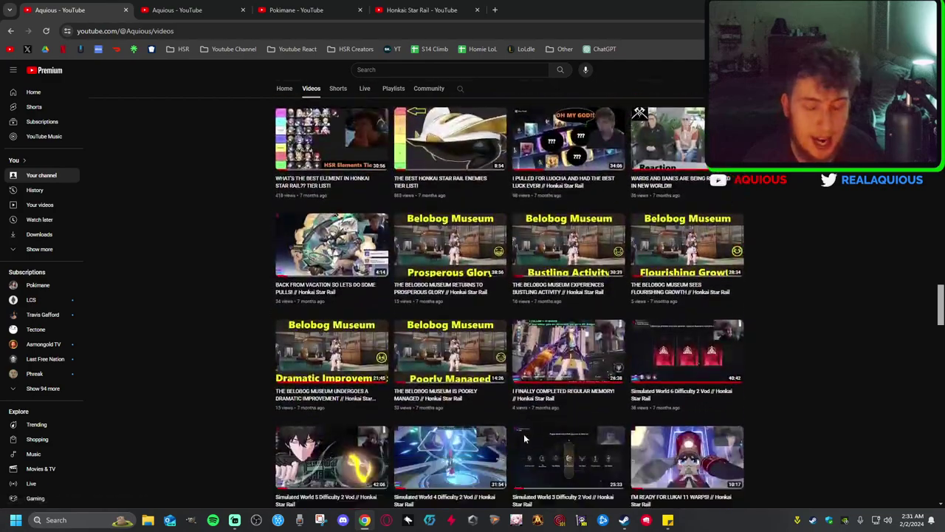
scroll(522, 439, down, 5)
scroll(517, 439, down, 3)
scroll(513, 440, down, 2)
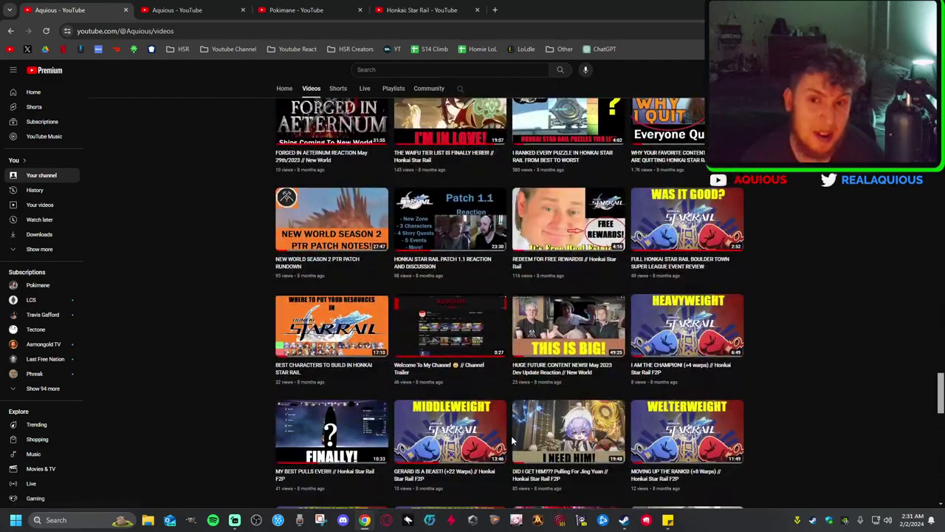
scroll(513, 440, up, 2)
scroll(517, 439, up, 3)
scroll(521, 438, up, 1)
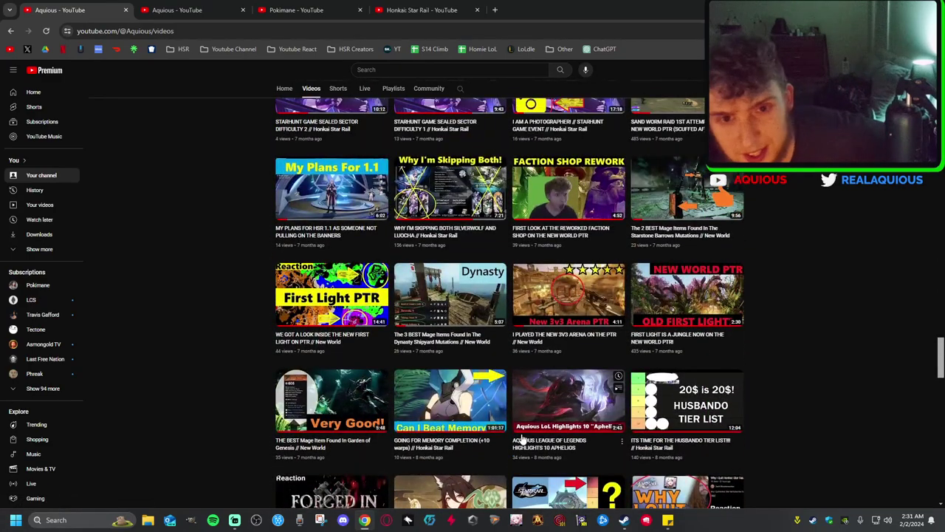
scroll(522, 439, up, 3)
scroll(539, 440, up, 2)
scroll(590, 441, up, 2)
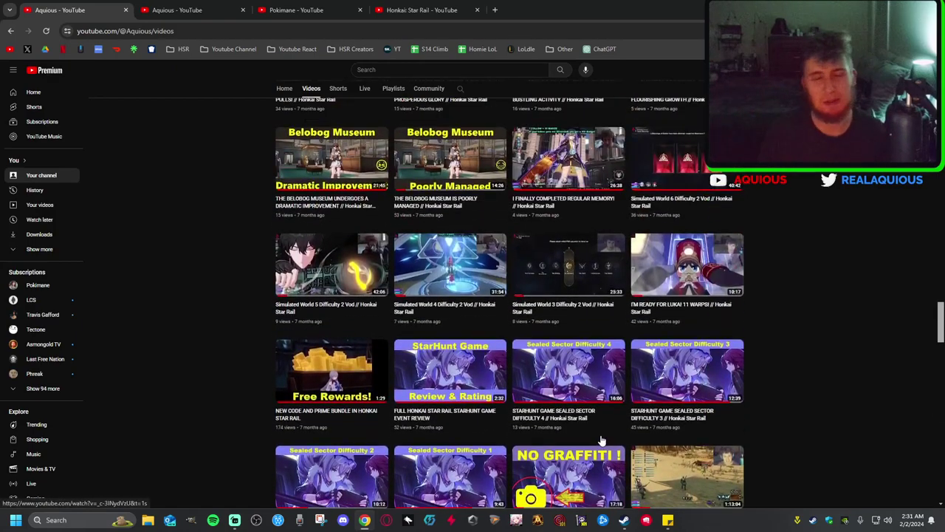
scroll(601, 441, up, 2)
scroll(599, 432, up, 2)
scroll(597, 421, up, 4)
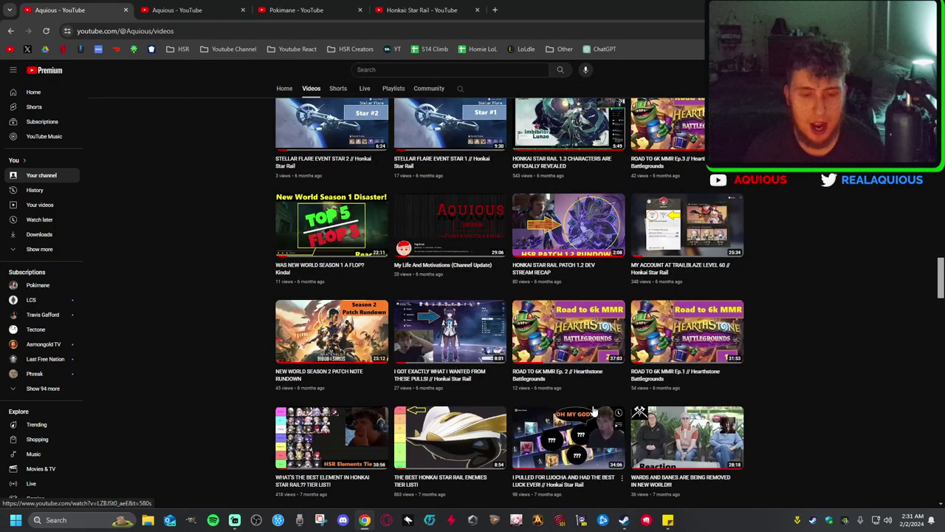
scroll(594, 411, up, 1)
scroll(593, 412, up, 2)
scroll(591, 412, up, 2)
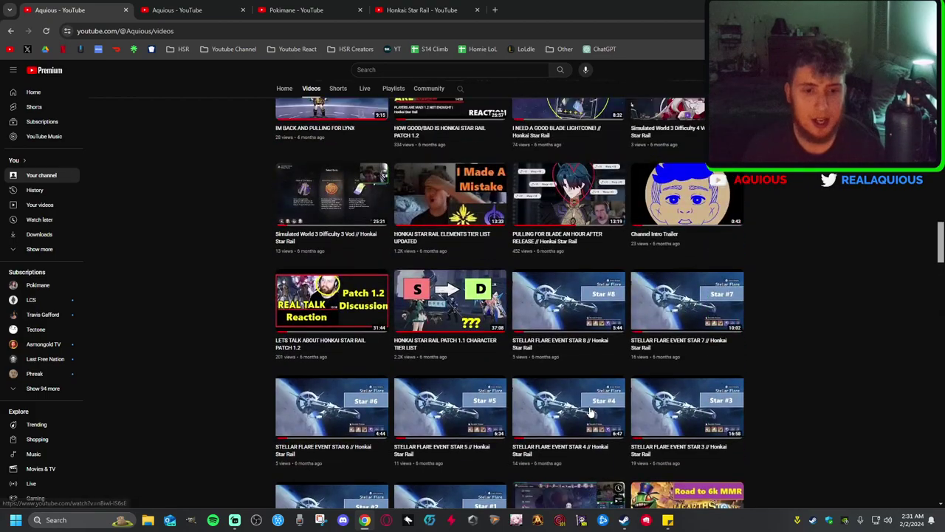
scroll(591, 412, up, 3)
scroll(589, 411, up, 2)
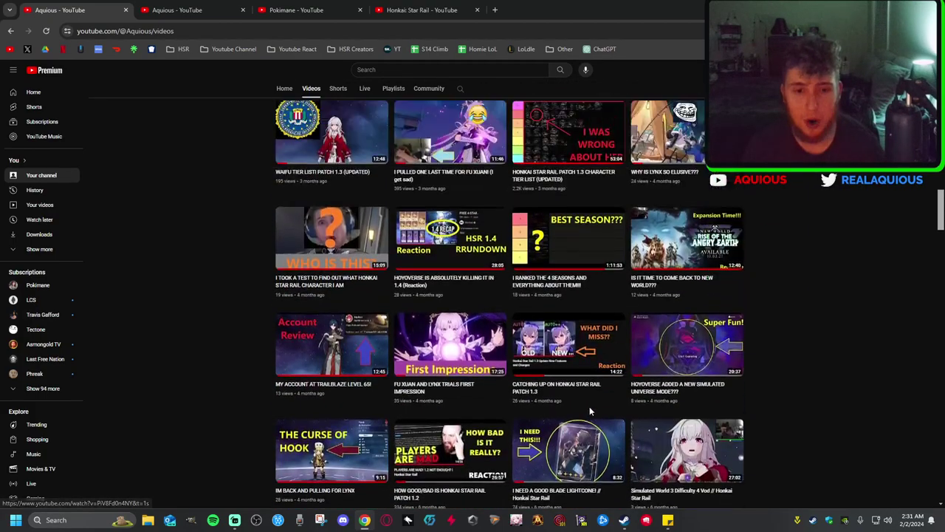
scroll(589, 411, up, 1)
scroll(591, 411, up, 3)
scroll(594, 411, up, 3)
scroll(739, 369, up, 3)
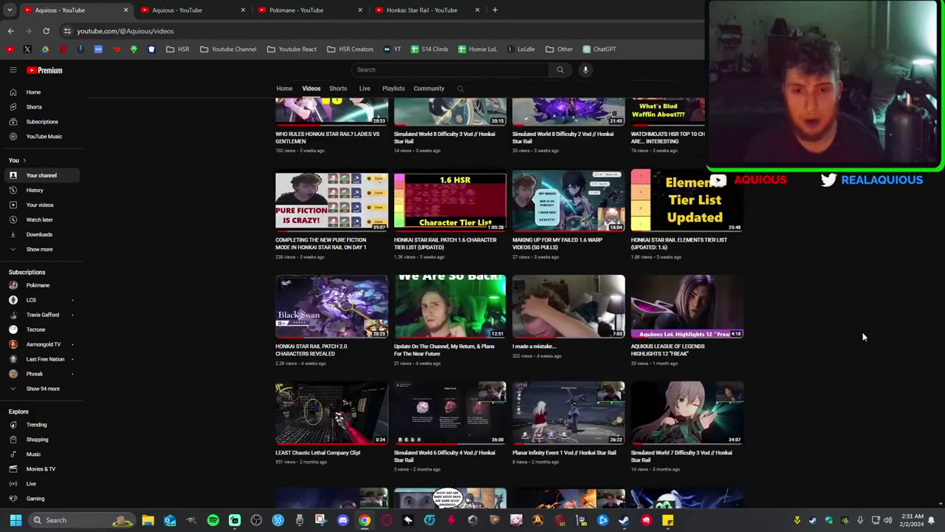
scroll(865, 344, up, 3)
scroll(871, 354, up, 2)
scroll(869, 358, up, 2)
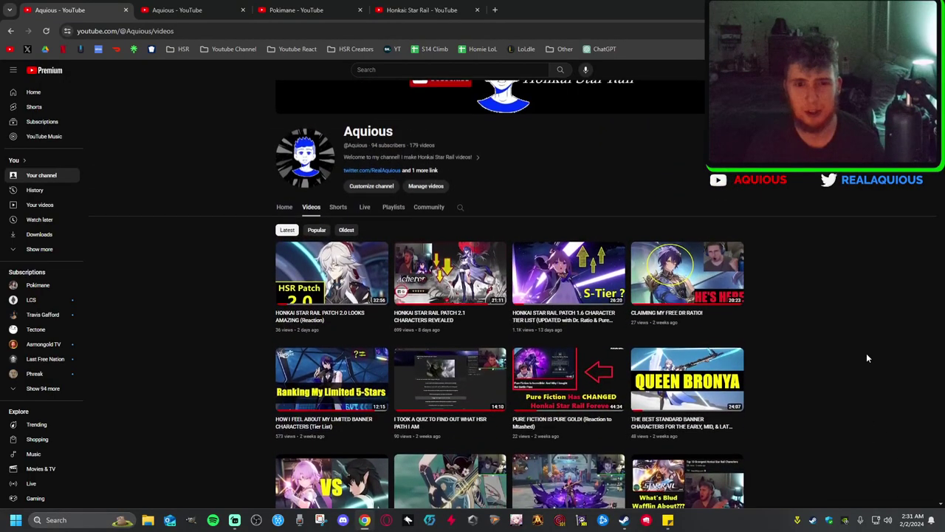
scroll(867, 358, up, 1)
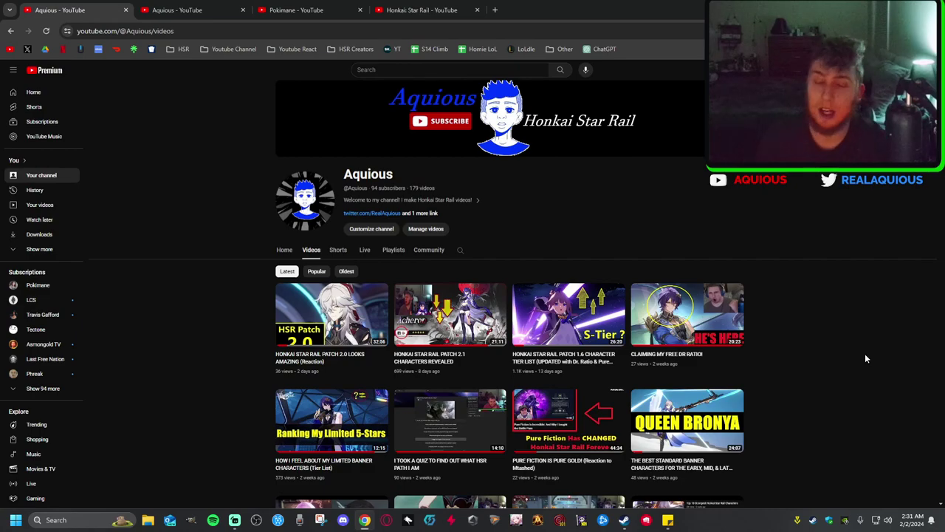
Close the duplicate Aquious tab, revisit the channel Home page, then reopen the Videos grid
middle_click(144, 17)
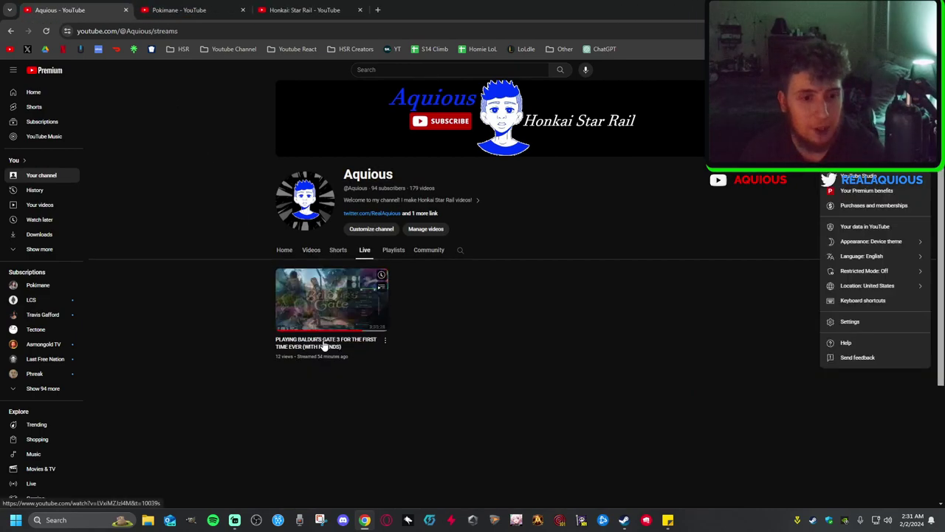
click(440, 375)
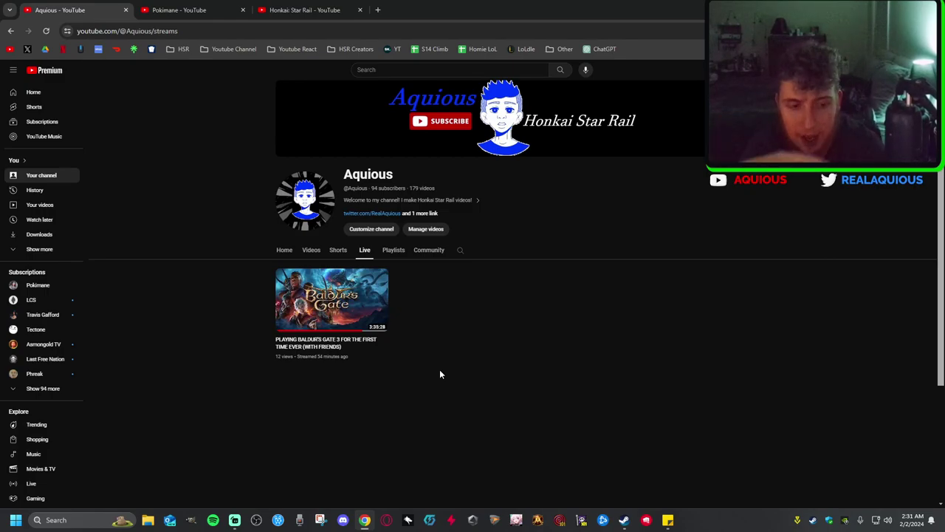
click(286, 246)
scroll(539, 399, down, 3)
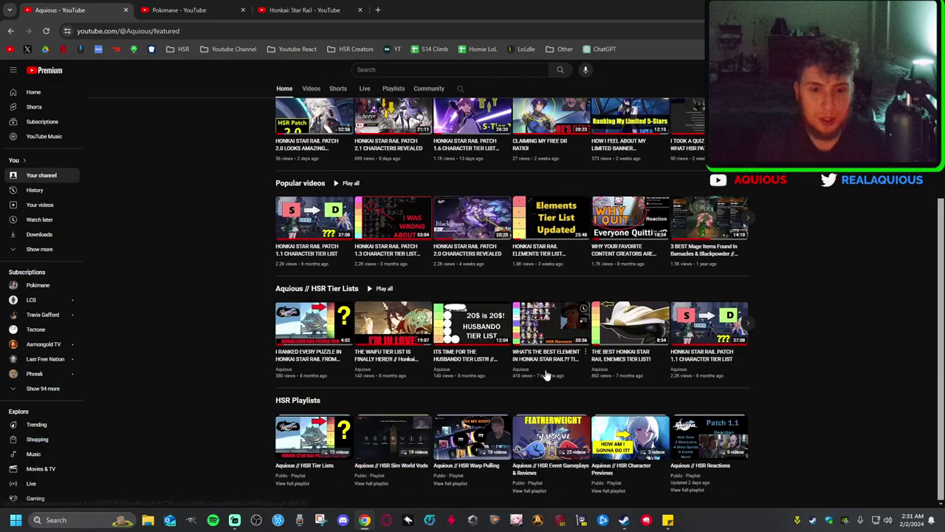
scroll(546, 375, up, 1)
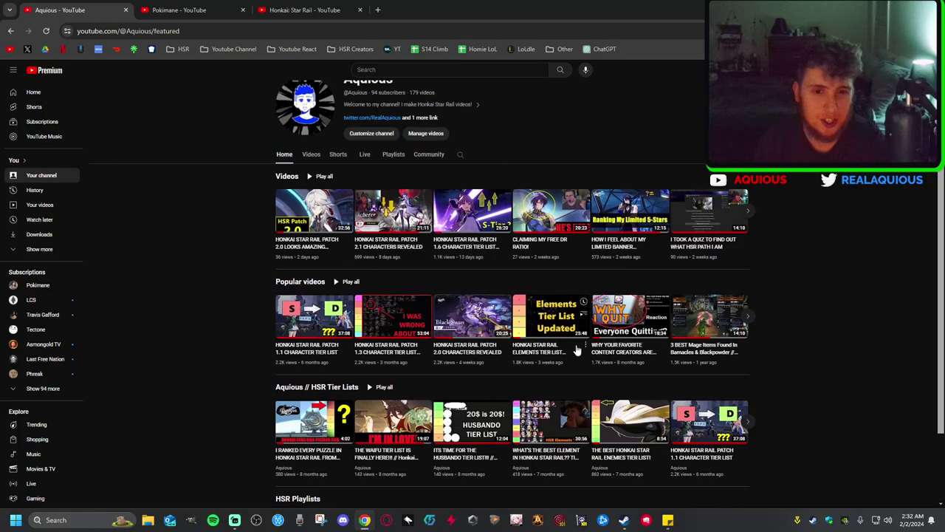
scroll(578, 350, up, 1)
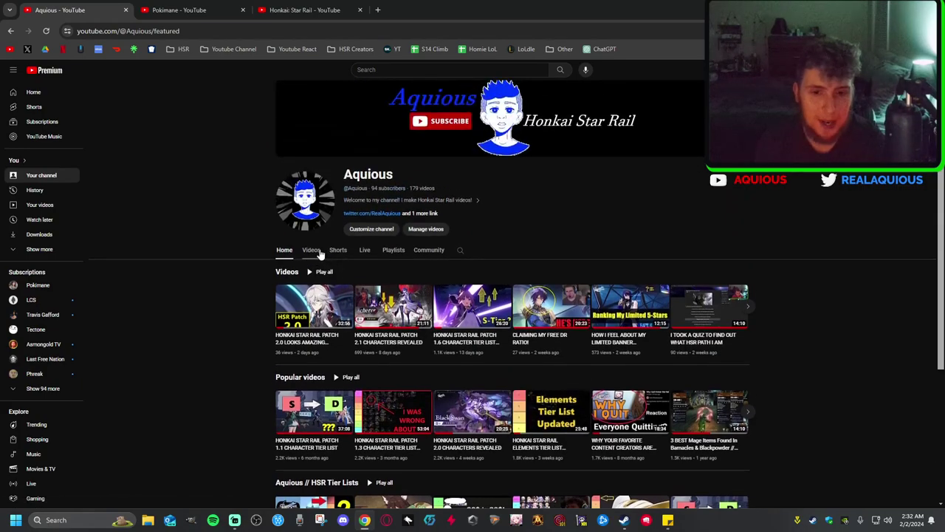
click(321, 254)
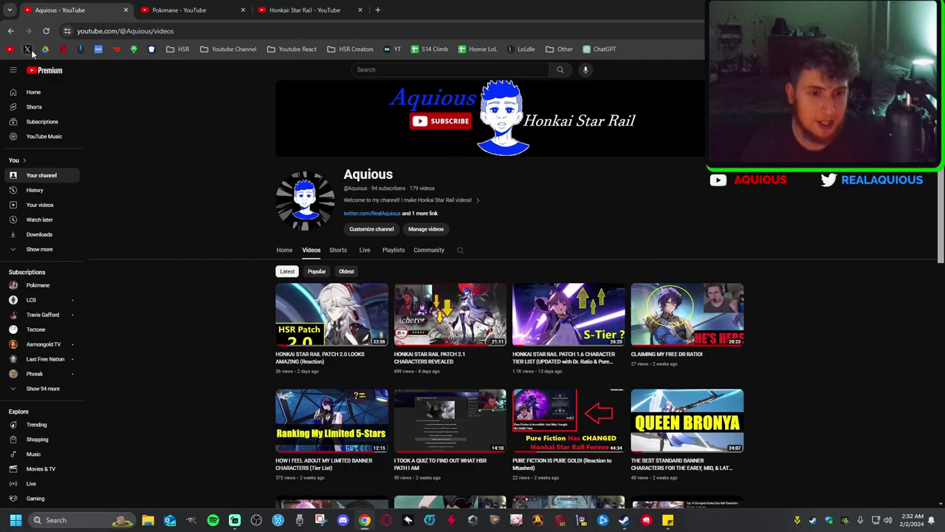
Open the Live tab with the past Baldur's Gate 3 stream, briefly highlighting the channel stats
click(364, 249)
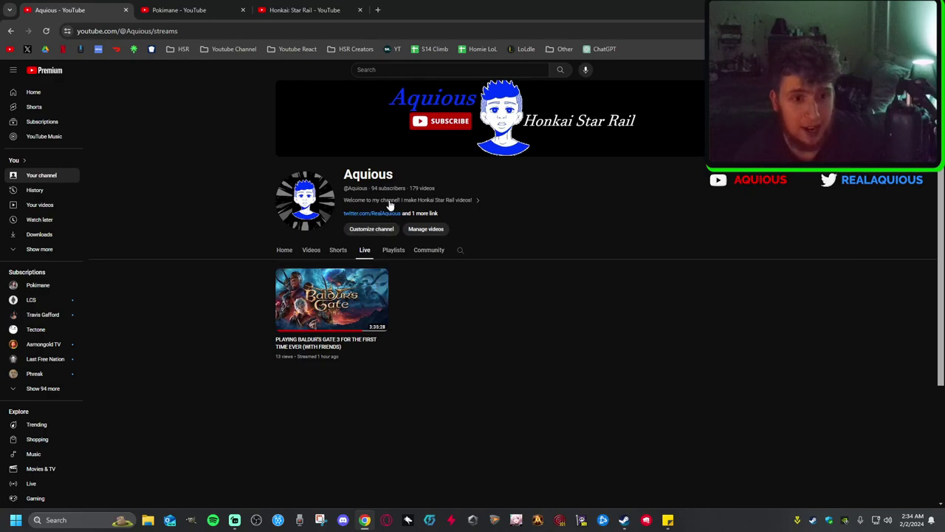
drag(378, 199, 373, 188)
click(373, 188)
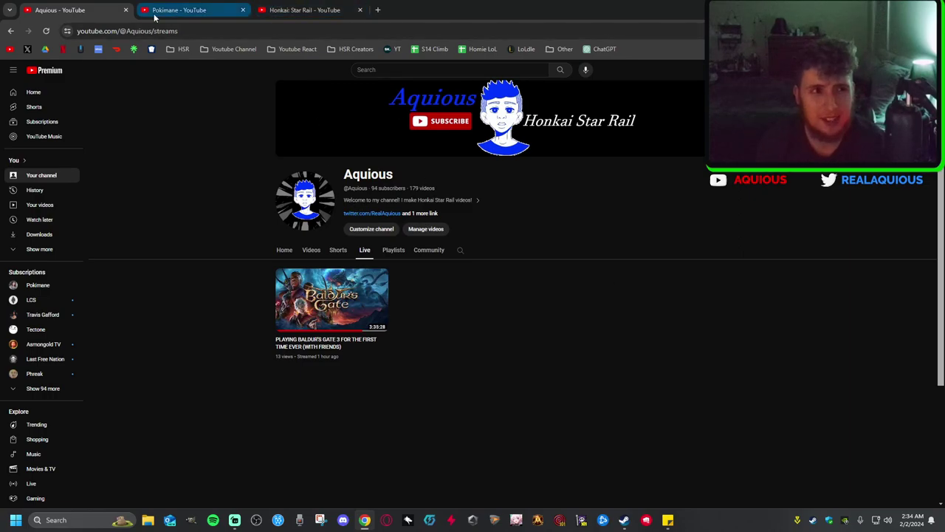
Close the Aquious tab, then the Pokimane tab, landing on Honkai: Star Rail's home page
click(125, 9)
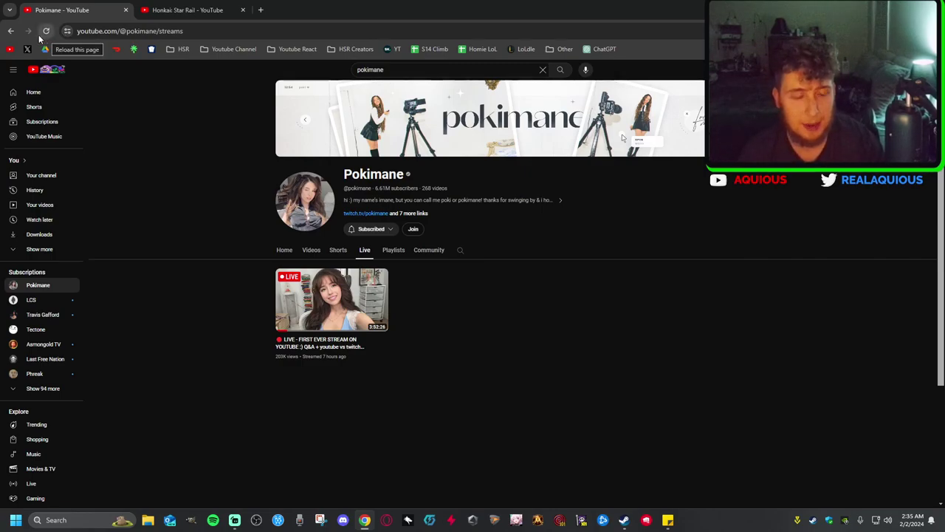
click(125, 10)
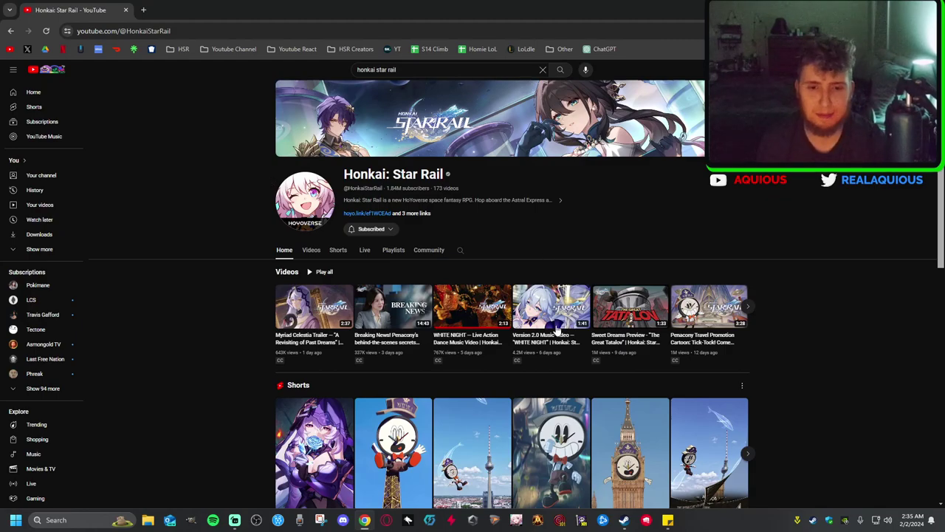
mouse_move(314, 322)
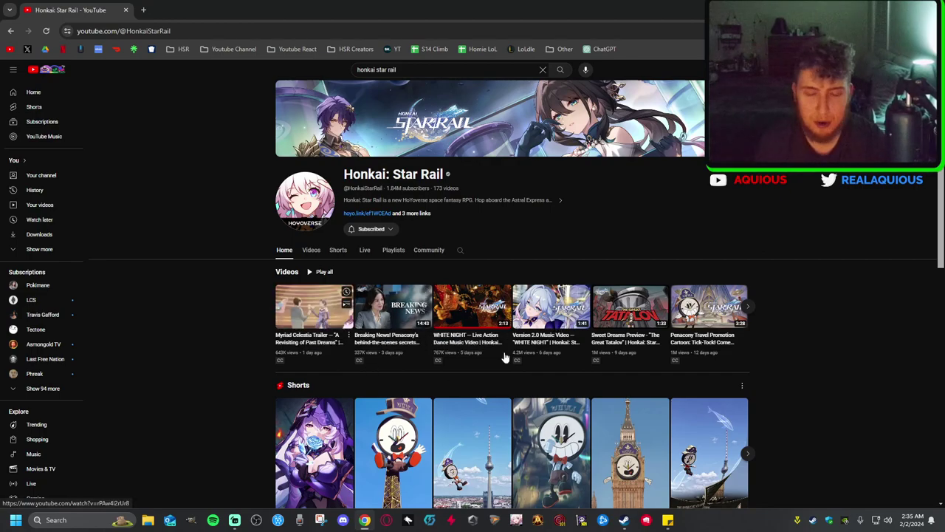
Page the Honkai: Star Rail Videos row forward, then open Your channel (Aquious) in a background tab
click(748, 306)
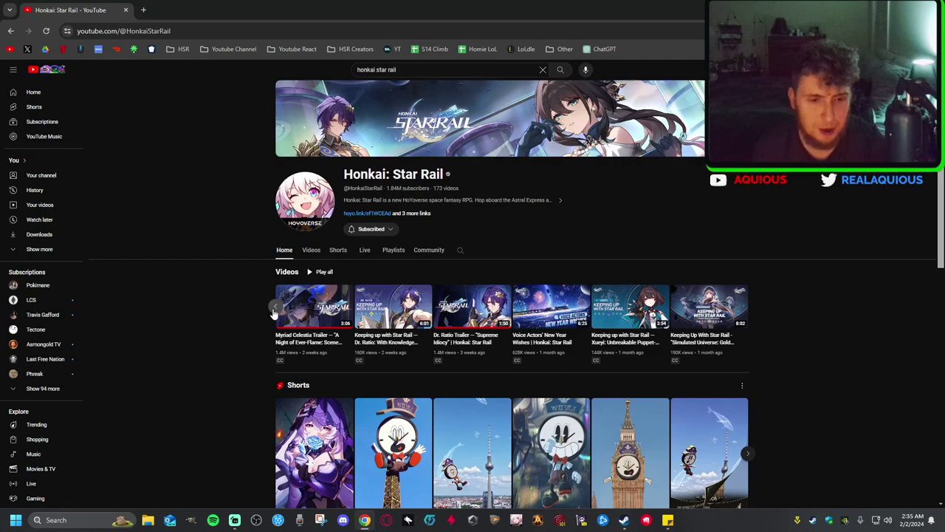
click(923, 69)
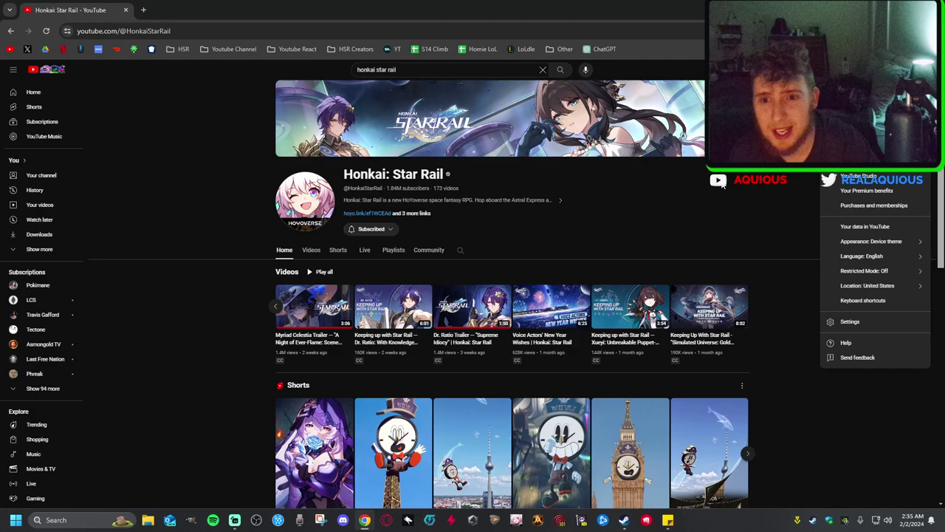
middle_click(868, 111)
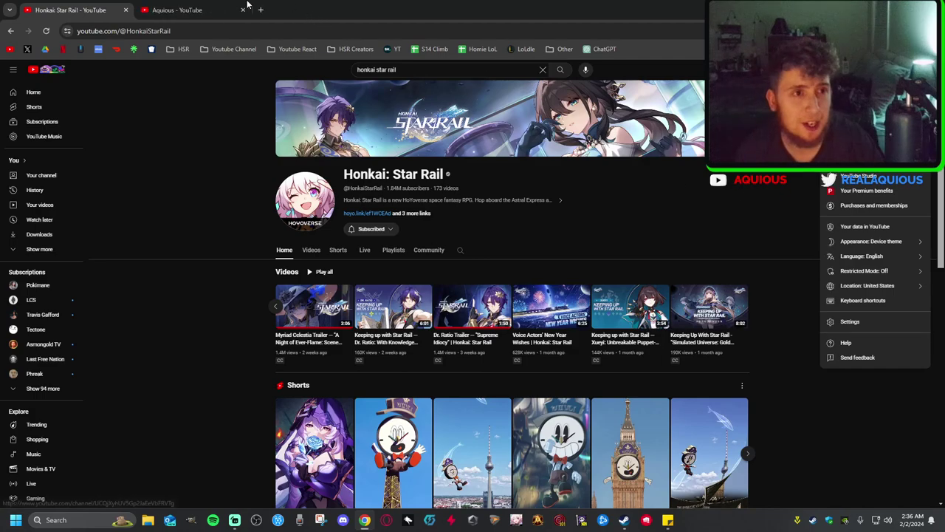
Switch to the Aquious tab and page its Videos shelf forward and back twice
click(248, 6)
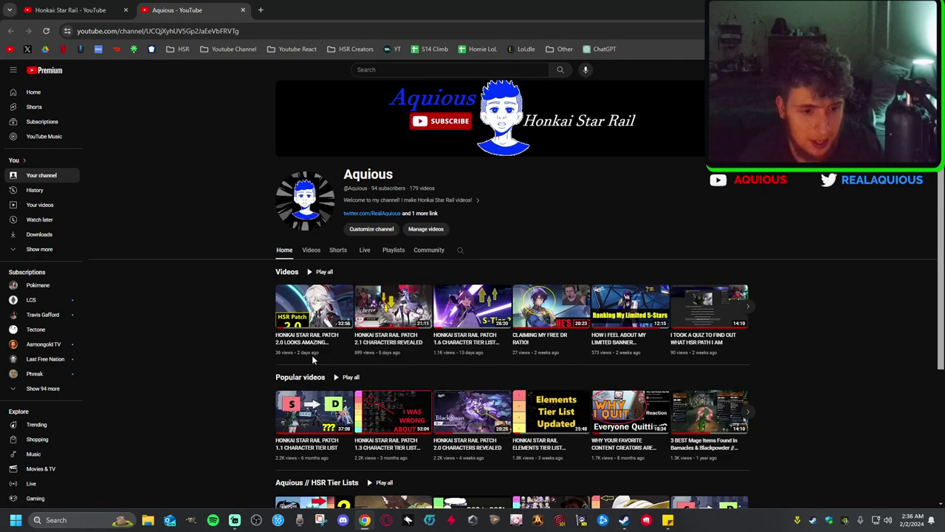
mouse_move(314, 305)
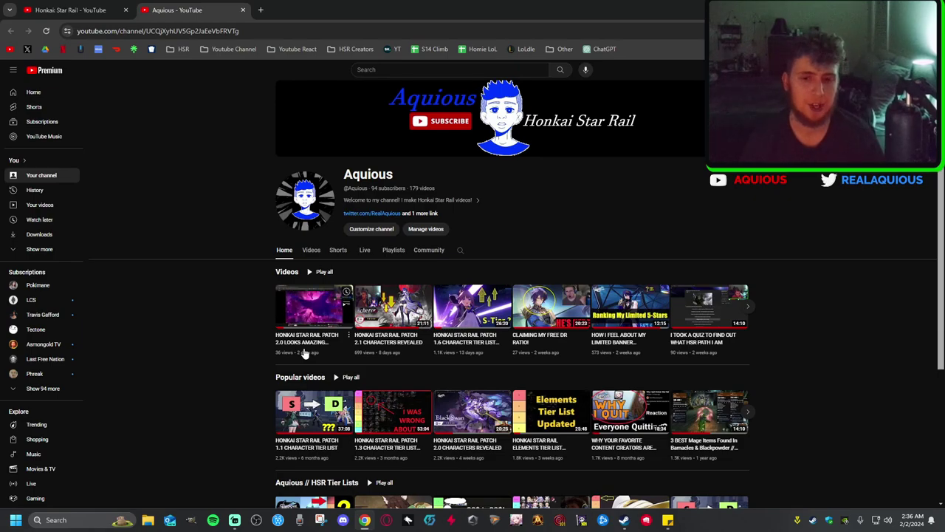
click(747, 306)
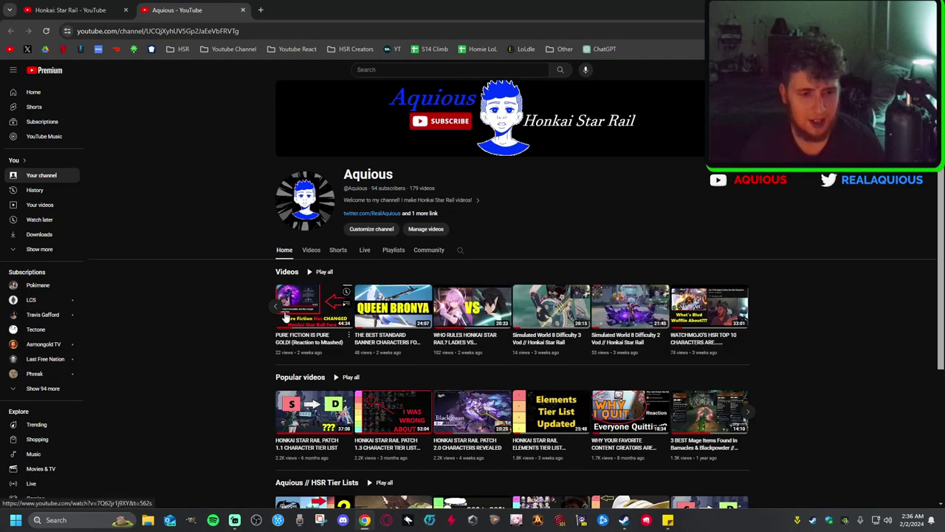
click(277, 306)
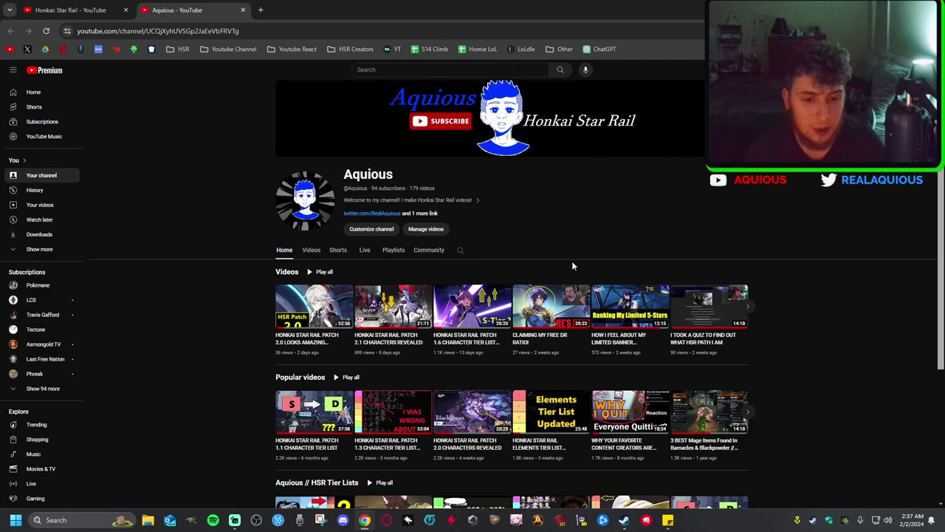
click(747, 306)
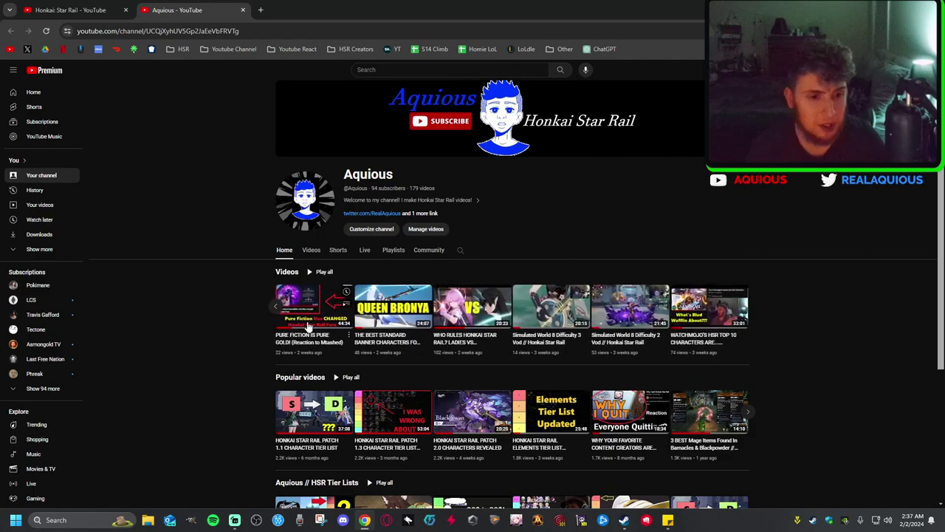
click(276, 306)
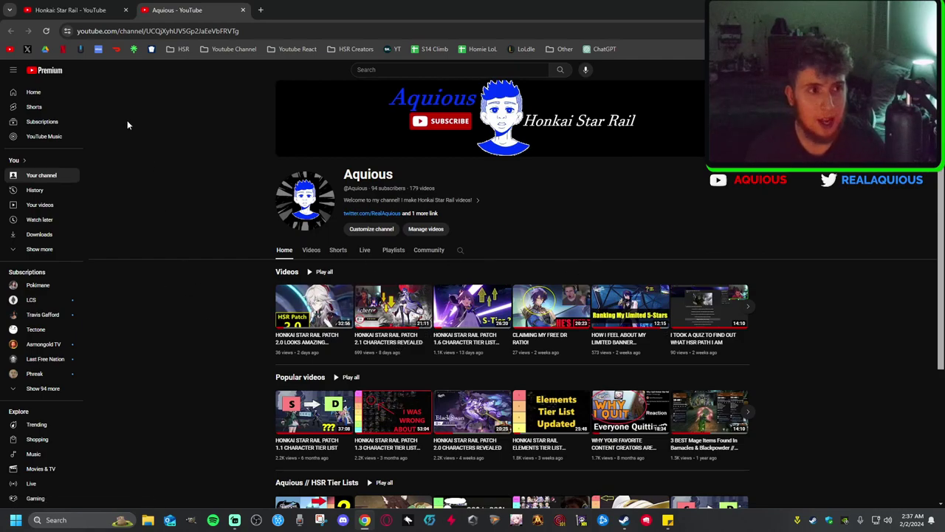
Switch to the 'Honkai Star Rail - YouTube' browser tab
click(95, 10)
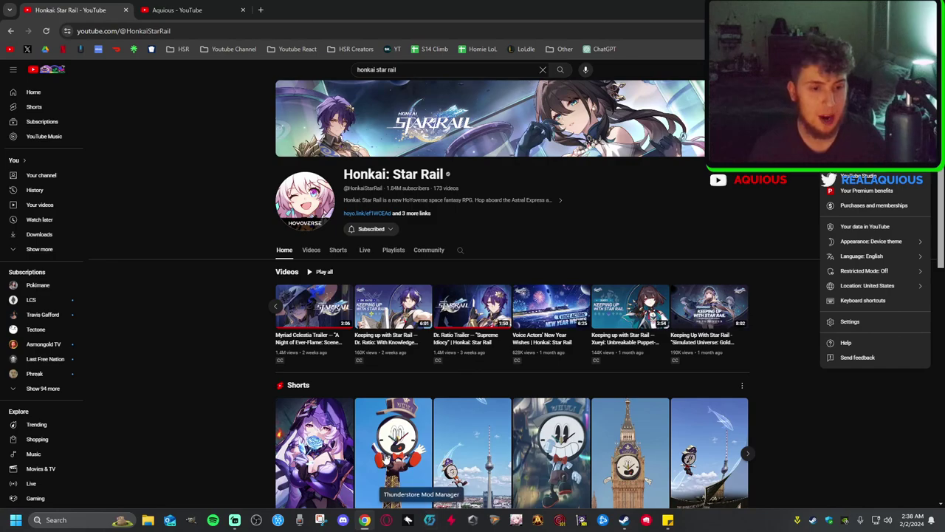
Page the Honkai: Star Rail Videos row back and forth, then Ctrl+Tab to the Aquious tab
click(278, 307)
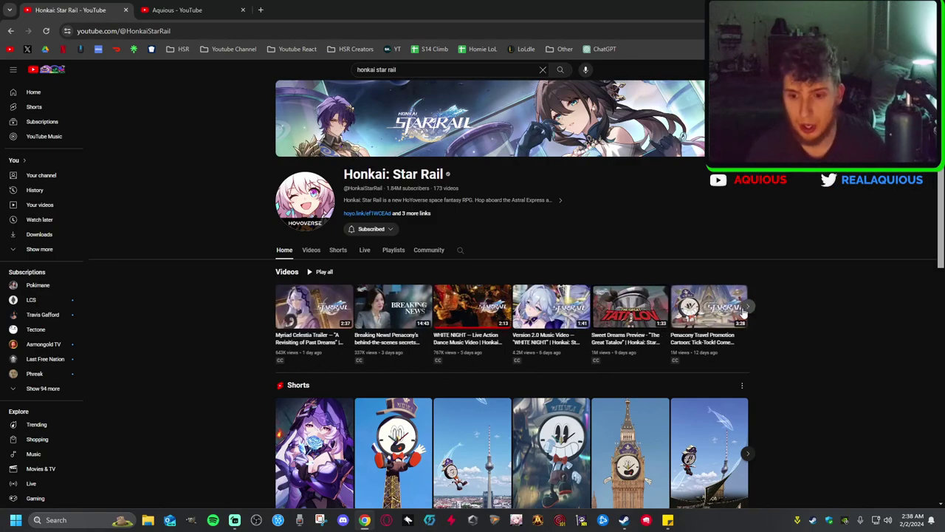
click(747, 306)
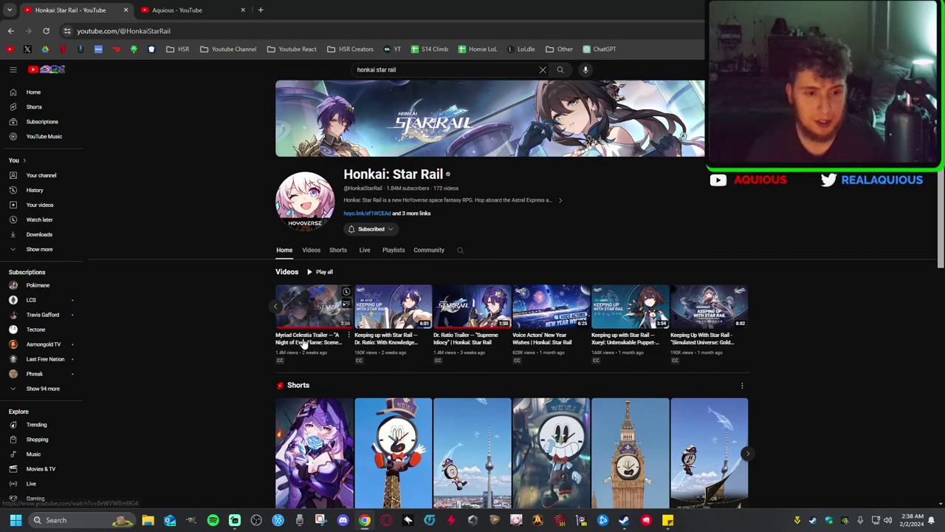
mouse_move(290, 344)
mouse_move(314, 305)
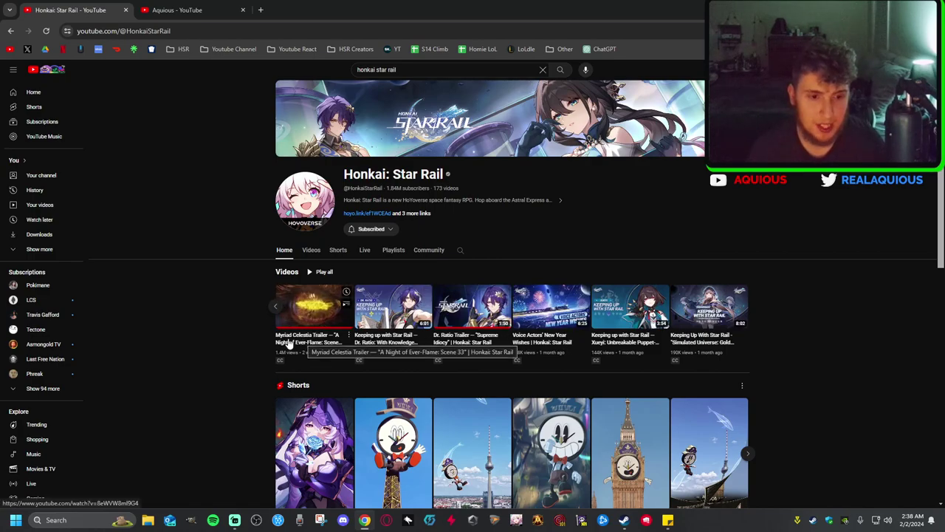
click(278, 316)
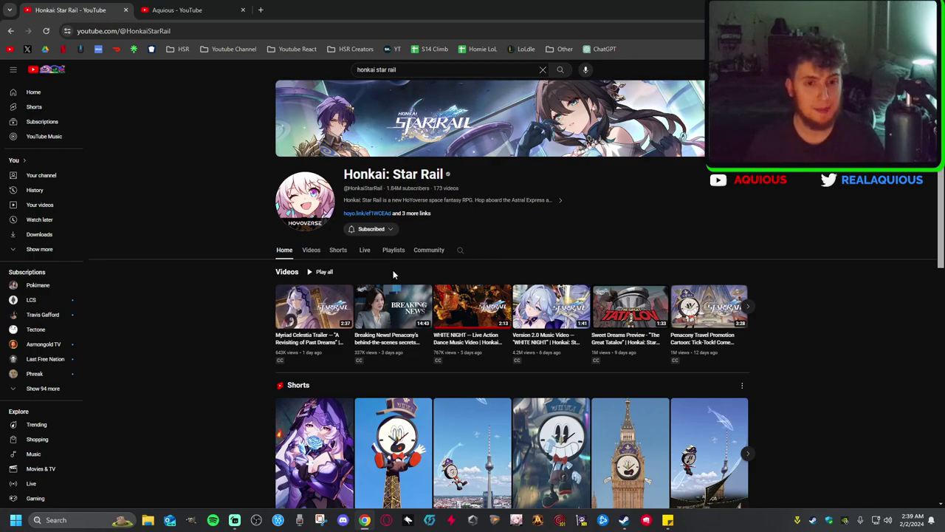
key(ctrl+Tab)
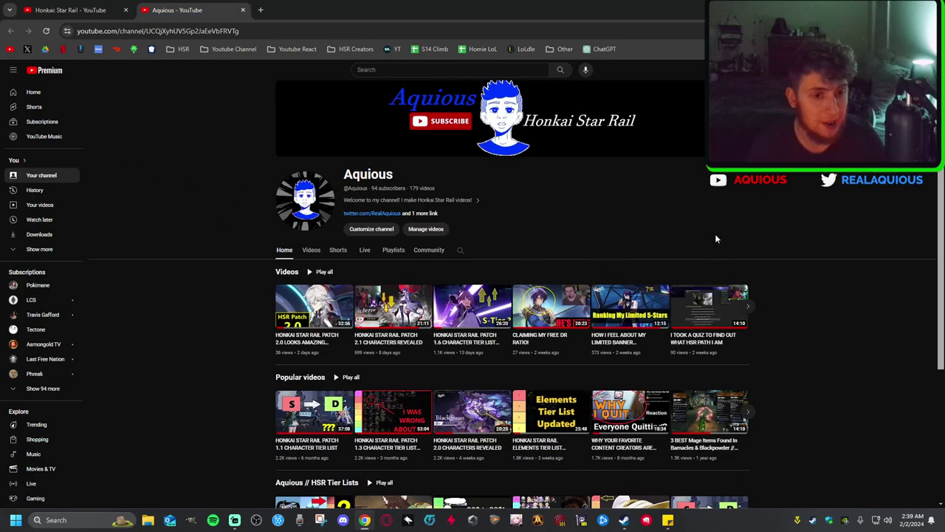
Select the Honkai: Star Rail tab and close it, leaving the Aquious tab open
click(118, 11)
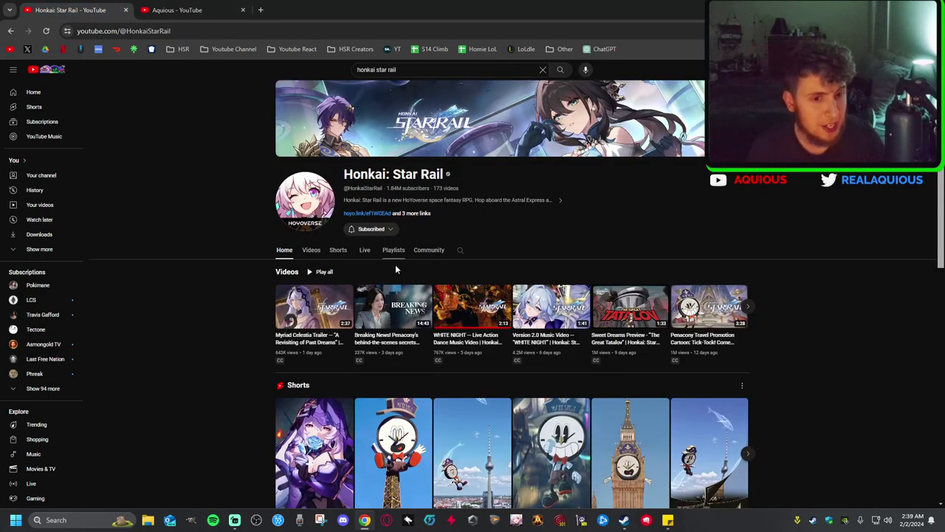
mouse_move(70, 10)
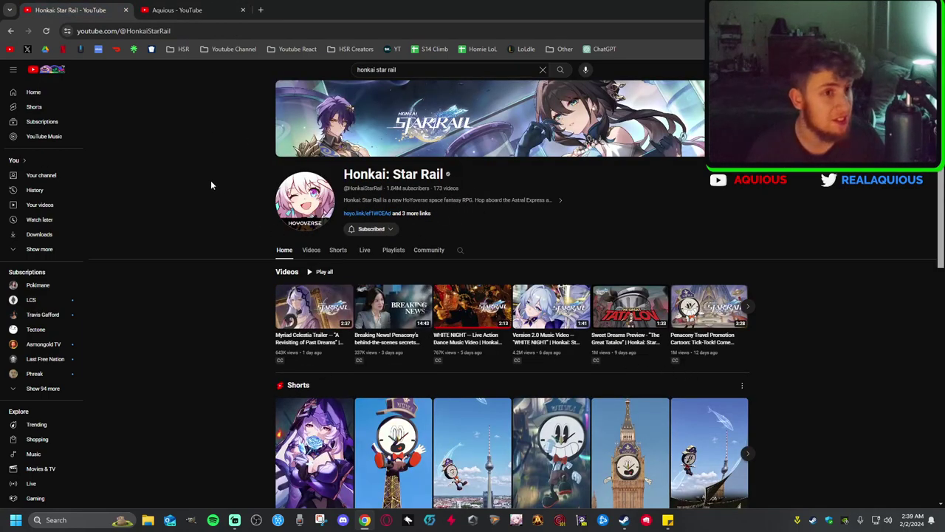
click(125, 10)
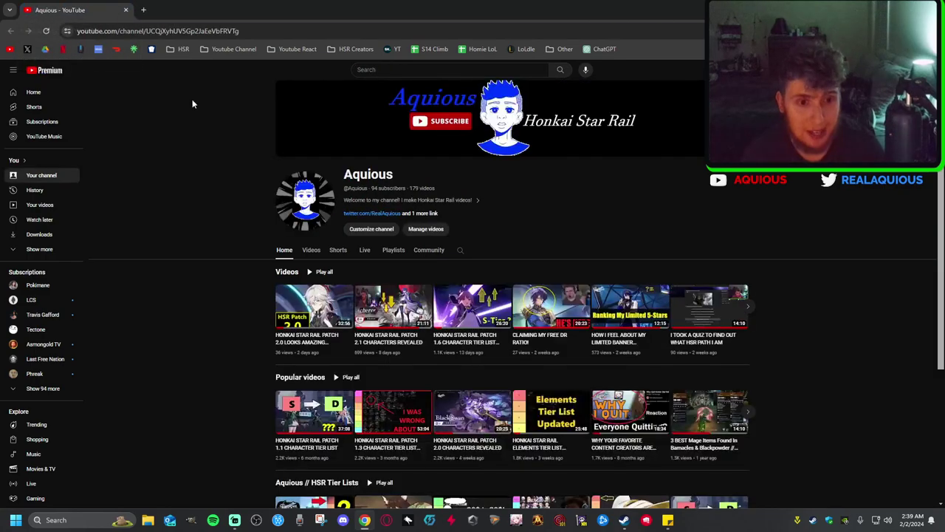
View the Aquious Live tab with the Baldur's Gate 3 stream, then return to Home
click(364, 250)
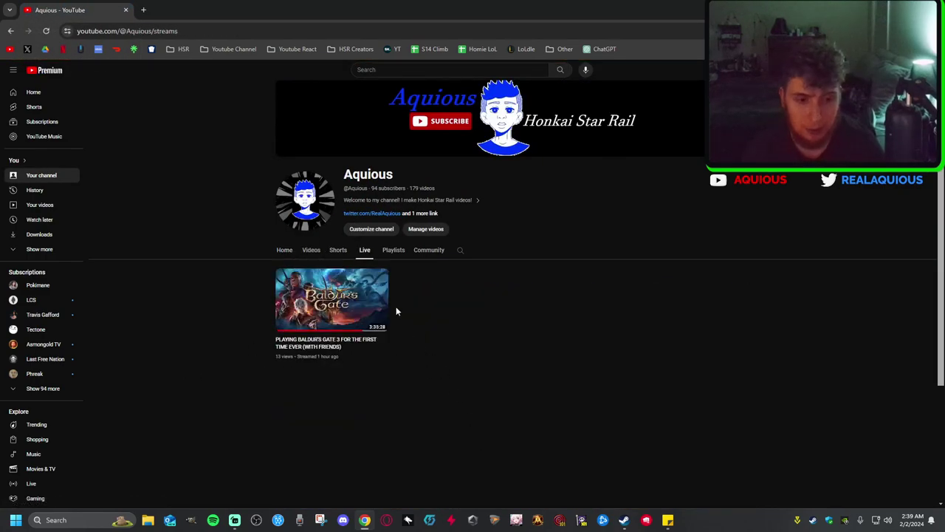
click(284, 250)
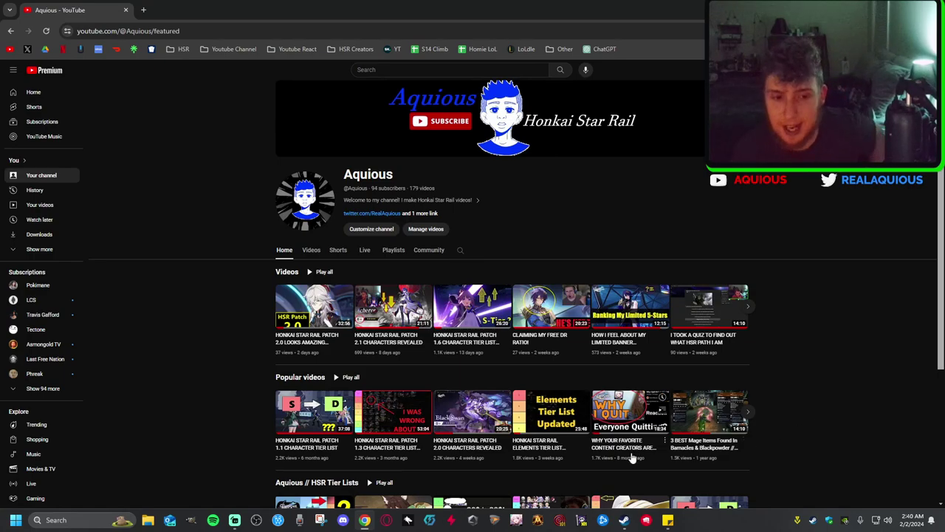
Glance at the Aquious Live tab, then return to the channel's Home shelves
click(365, 249)
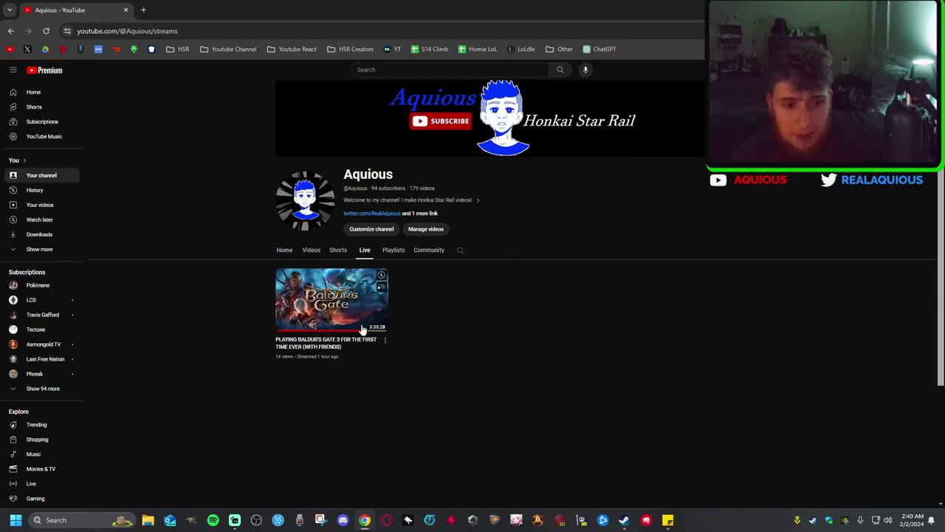
click(285, 250)
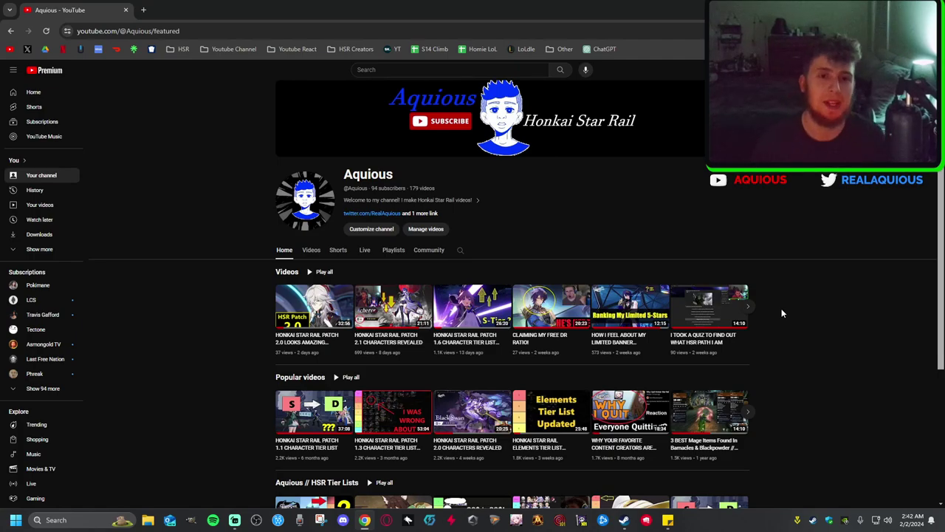
scroll(652, 371, down, 3)
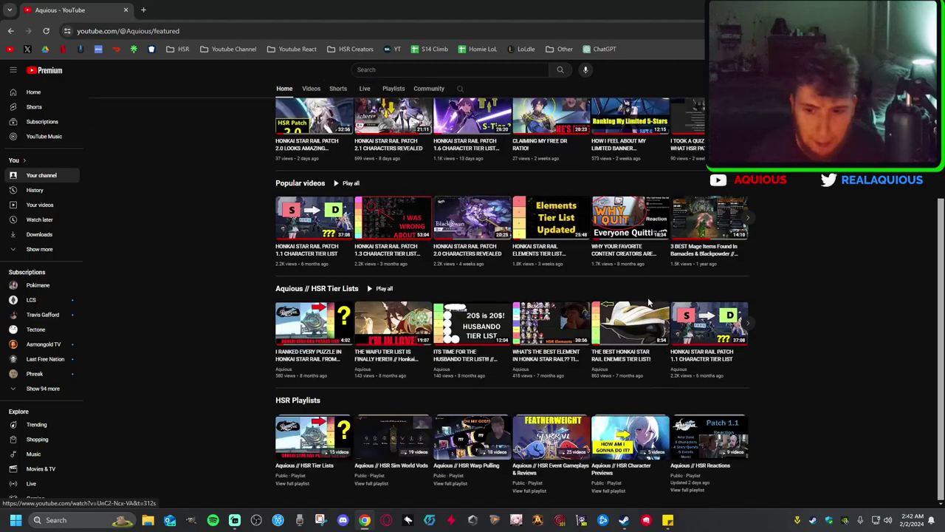
scroll(810, 313, up, 3)
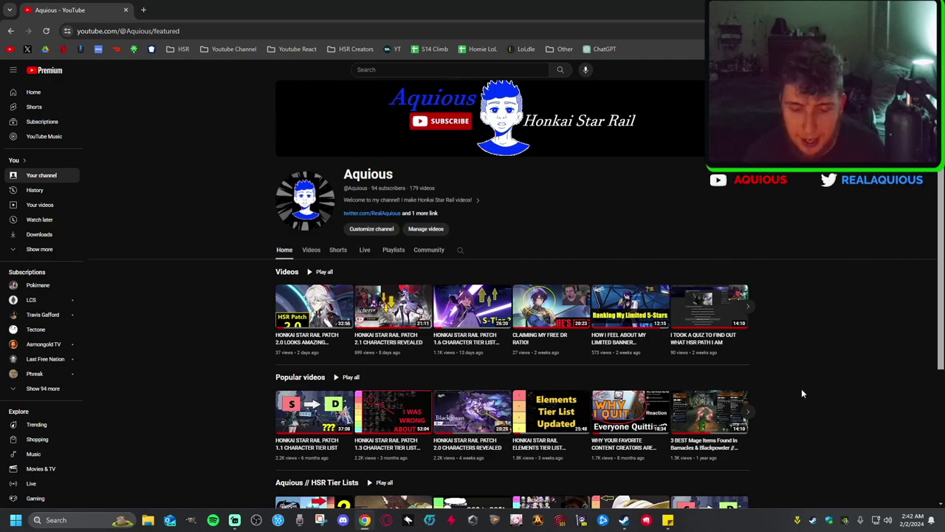
click(913, 520)
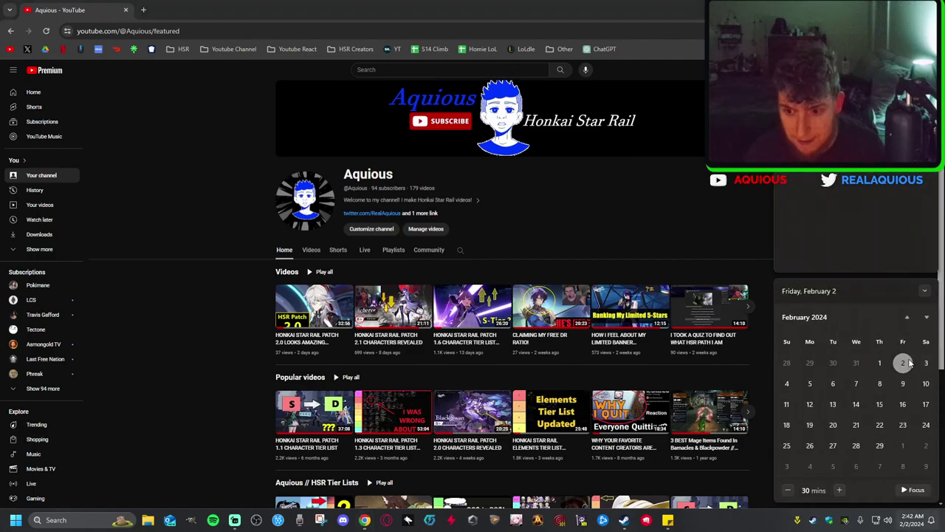
click(925, 318)
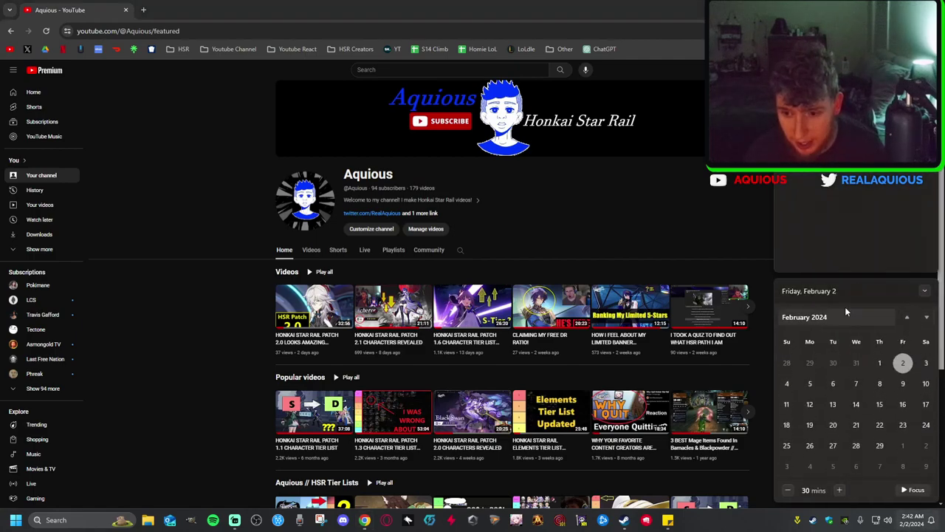
click(697, 216)
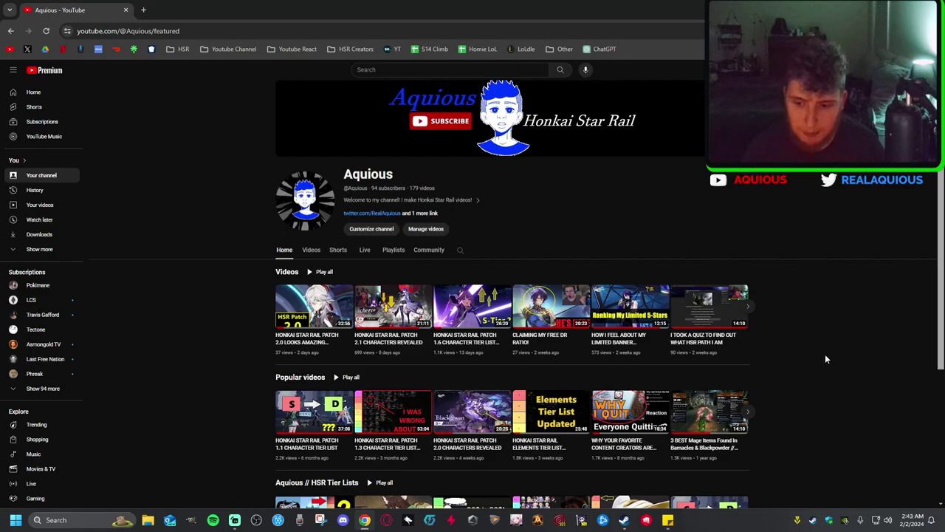
scroll(827, 359, down, 3)
scroll(817, 430, up, 2)
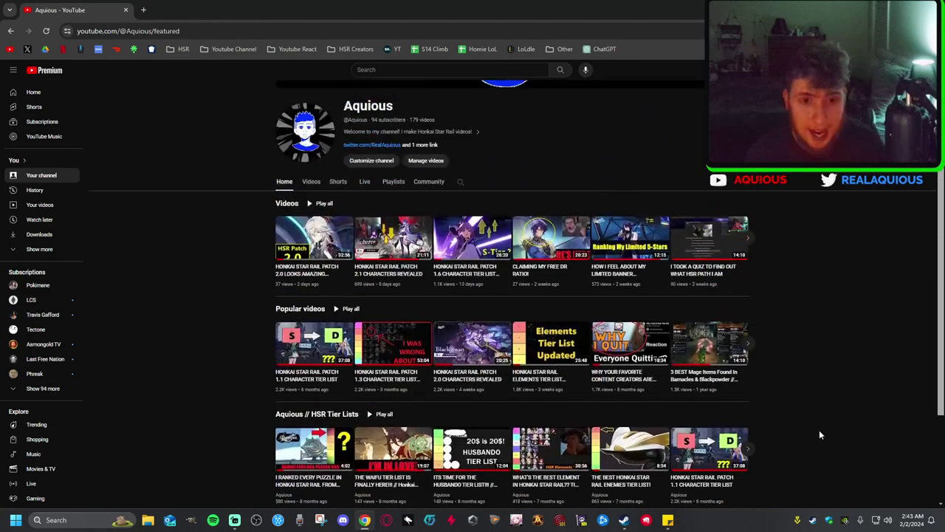
scroll(819, 430, up, 1)
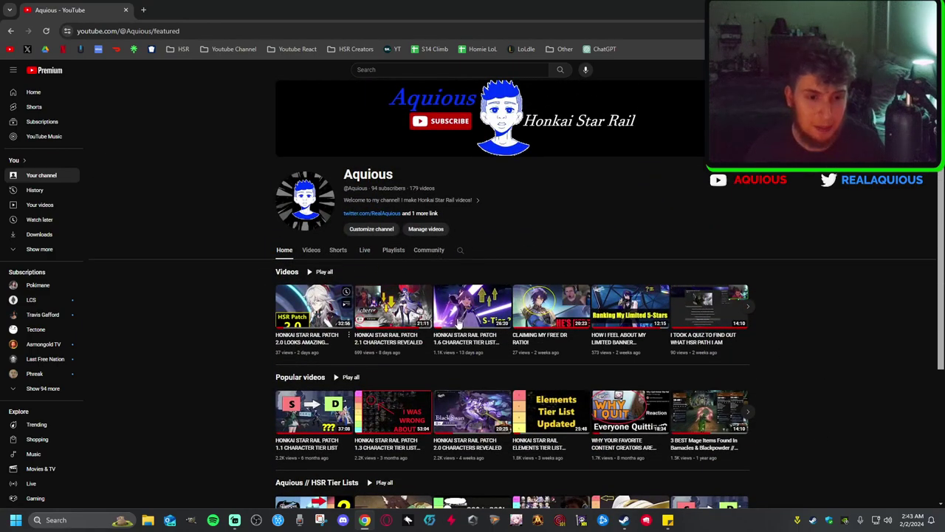
scroll(438, 439, down, 2)
scroll(437, 440, down, 1)
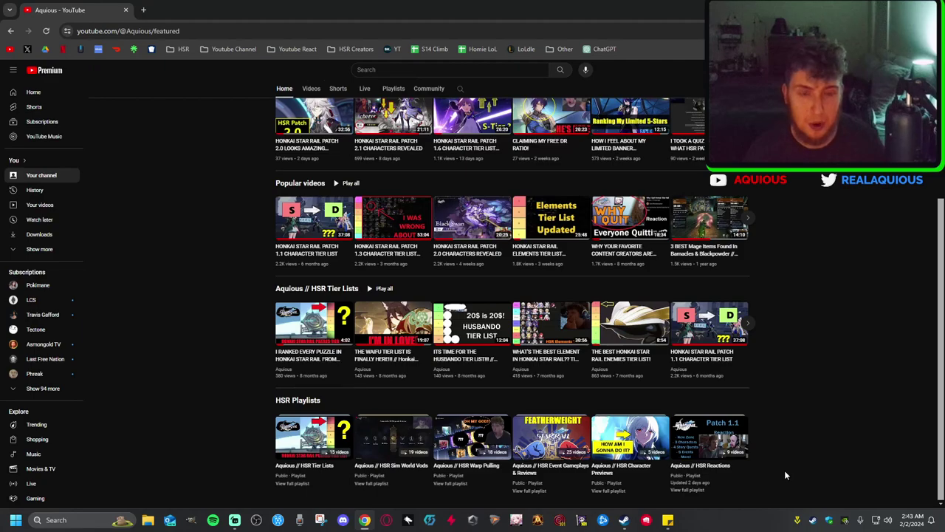
scroll(786, 475, up, 5)
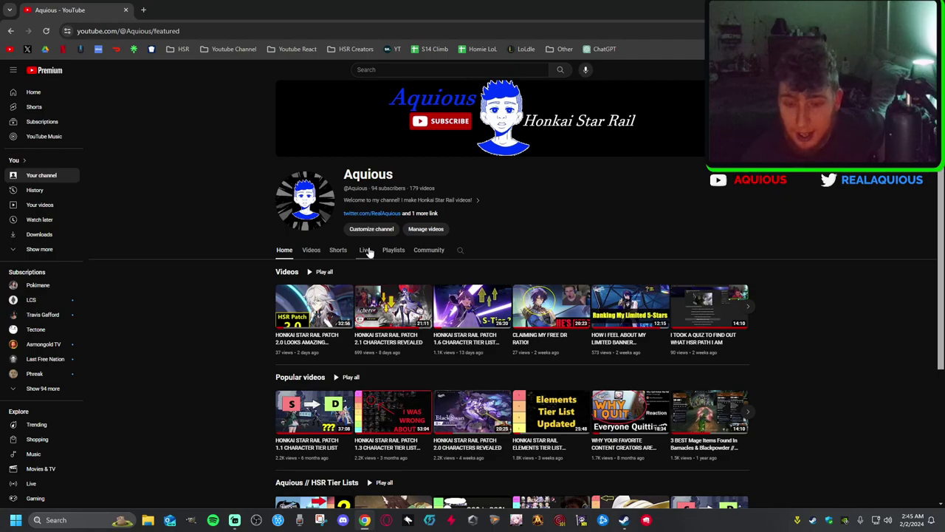
Briefly view the Aquious Live and Community tabs, returning to Home after each
click(366, 250)
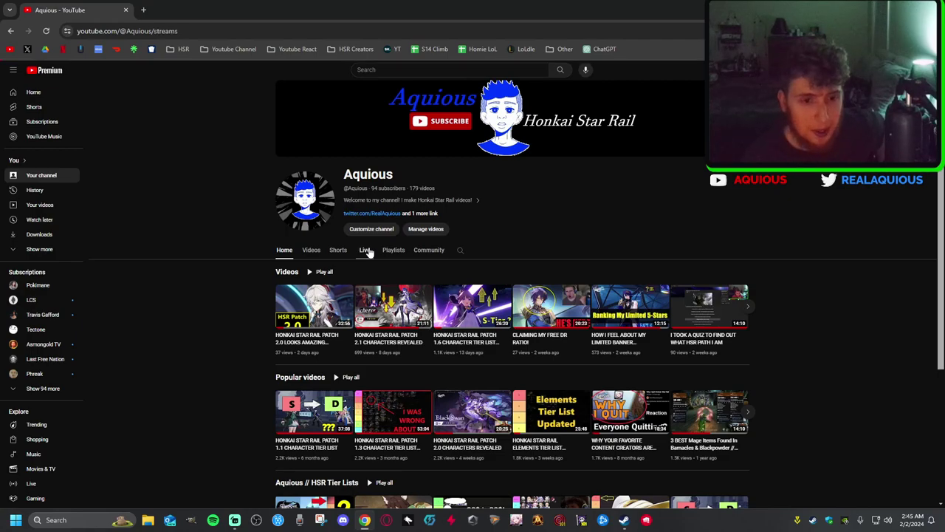
click(287, 251)
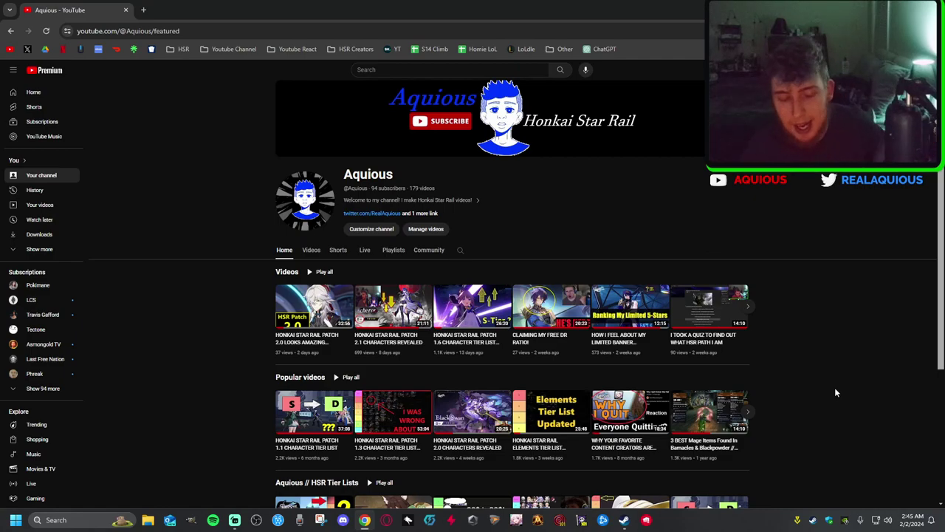
click(429, 249)
click(284, 249)
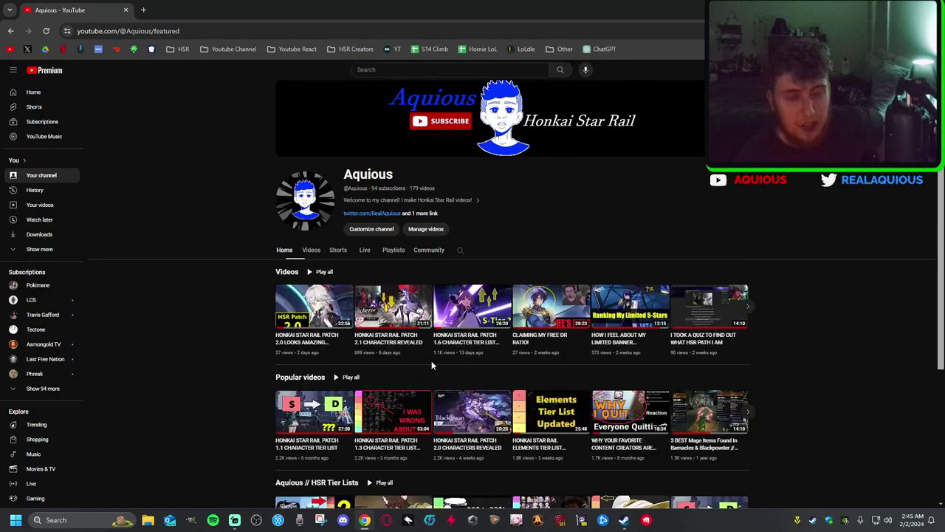